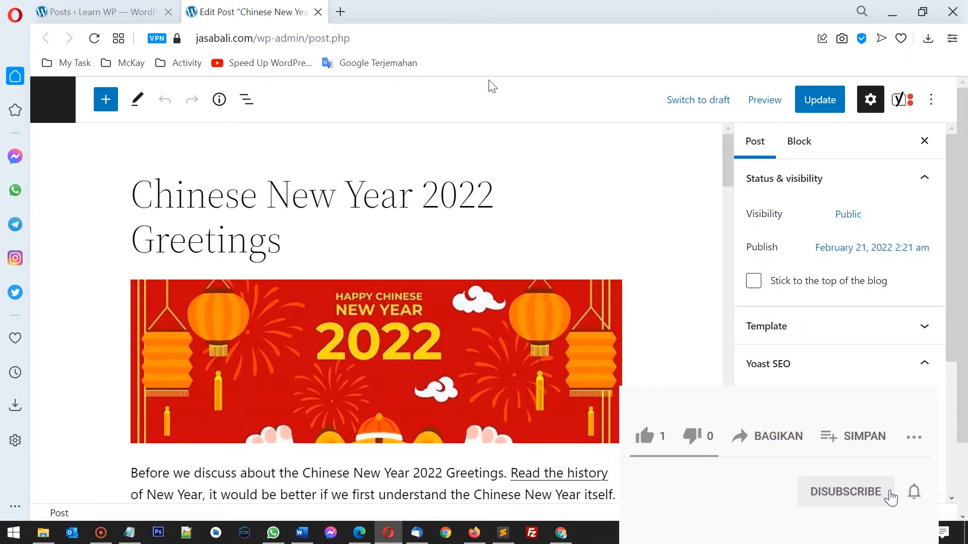
- Expand the post's Yoast SEO analysis and review the Image Keyphrase improvement about missing alt attributes
scroll(376, 313, down, 15)
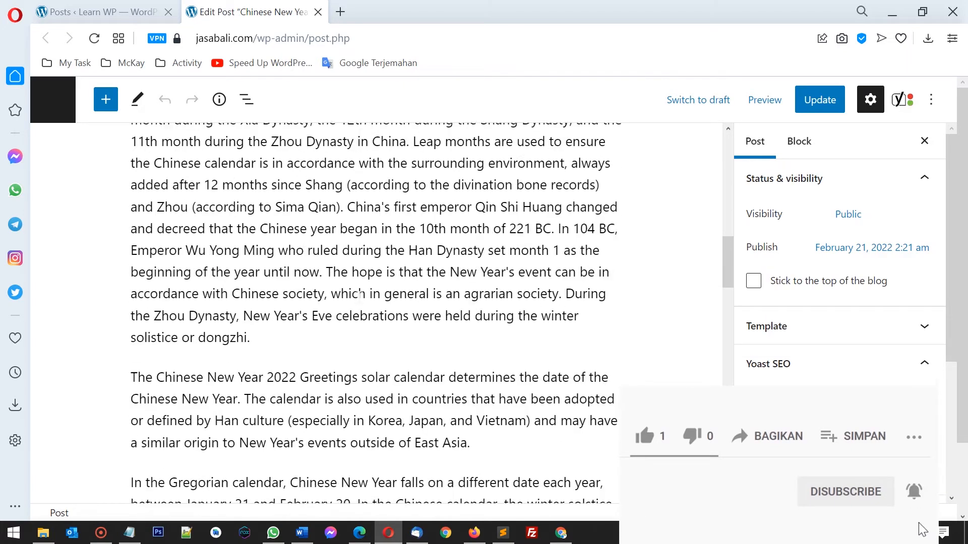
scroll(348, 328, down, 17)
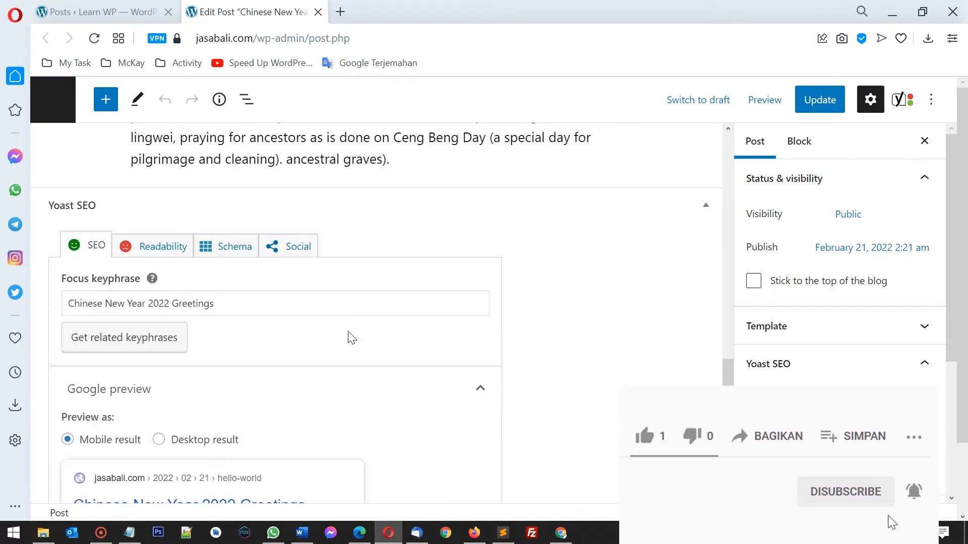
scroll(352, 336, down, 10)
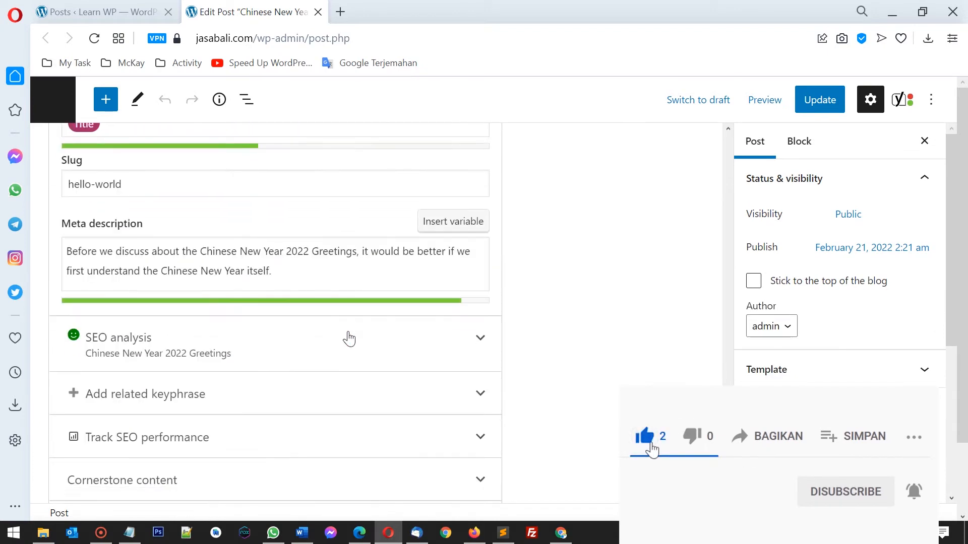
click(395, 296)
scroll(395, 297, down, 3)
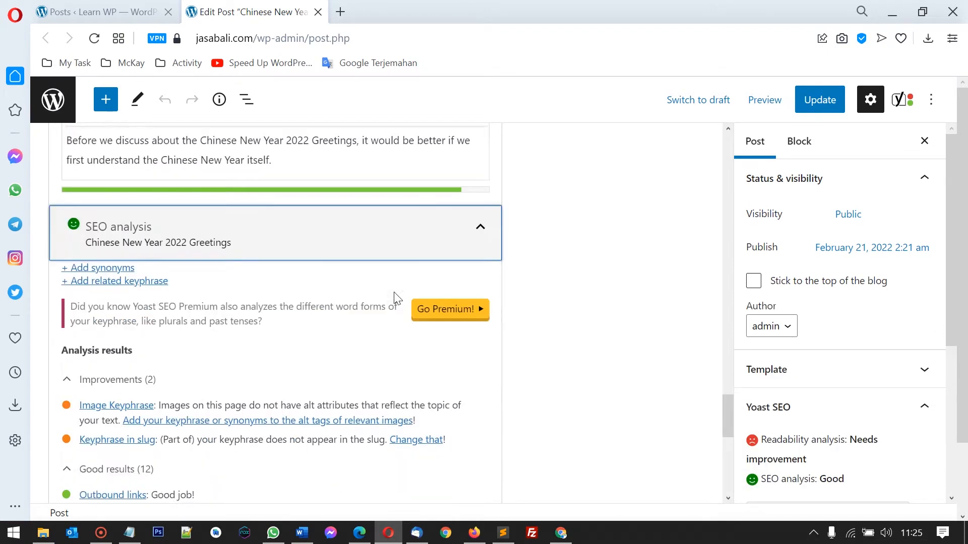
drag(158, 231, 118, 246)
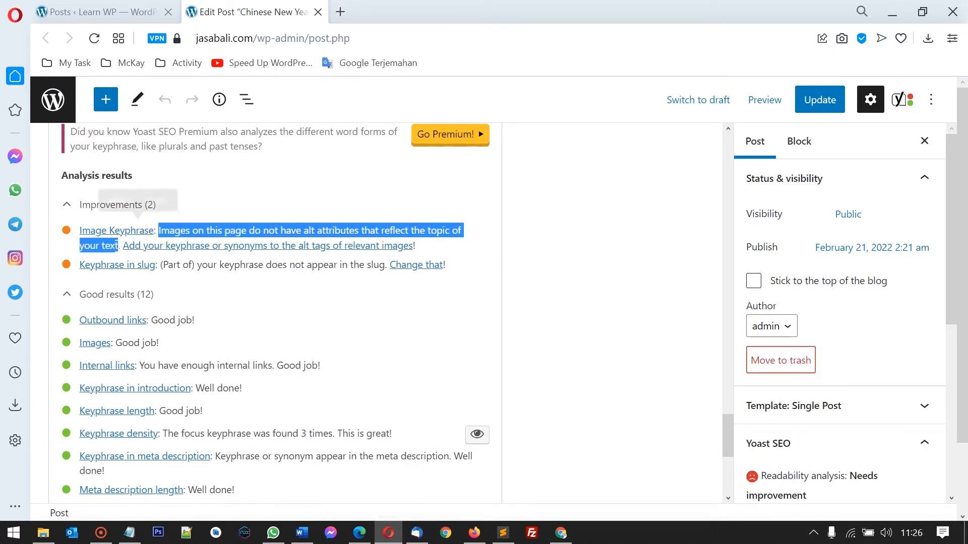
click(554, 259)
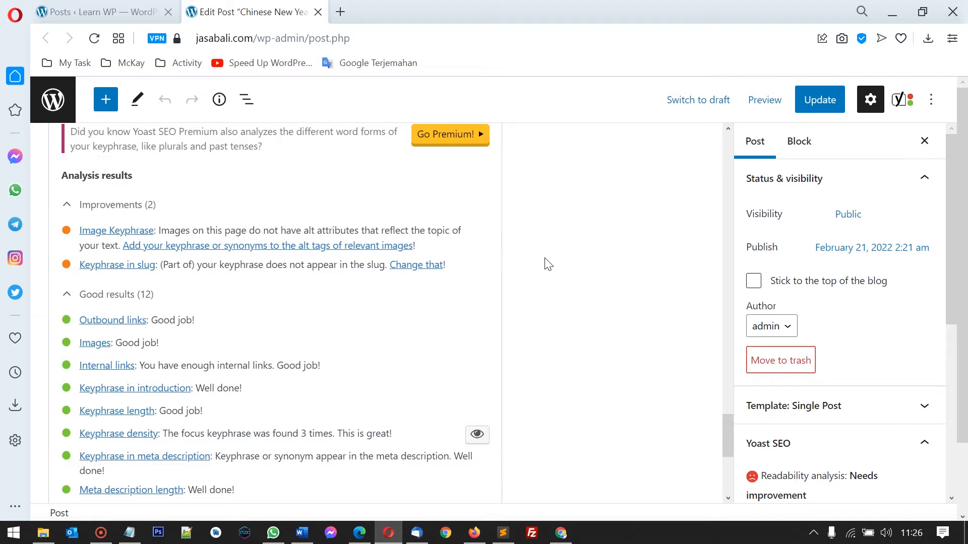
- Open the help article on adding the keyphrase to image alt tags in a new browser tab and switch to it
right_click(249, 251)
click(302, 258)
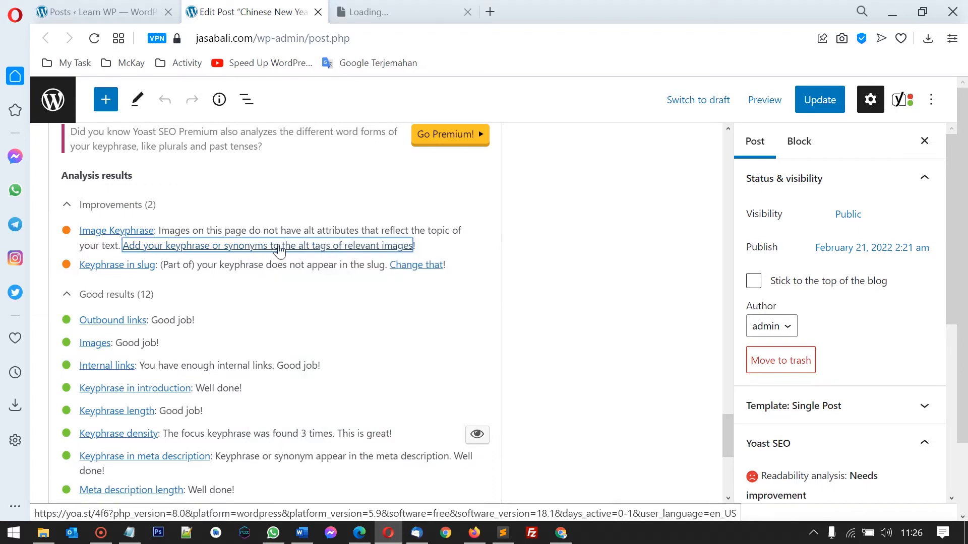
click(401, 11)
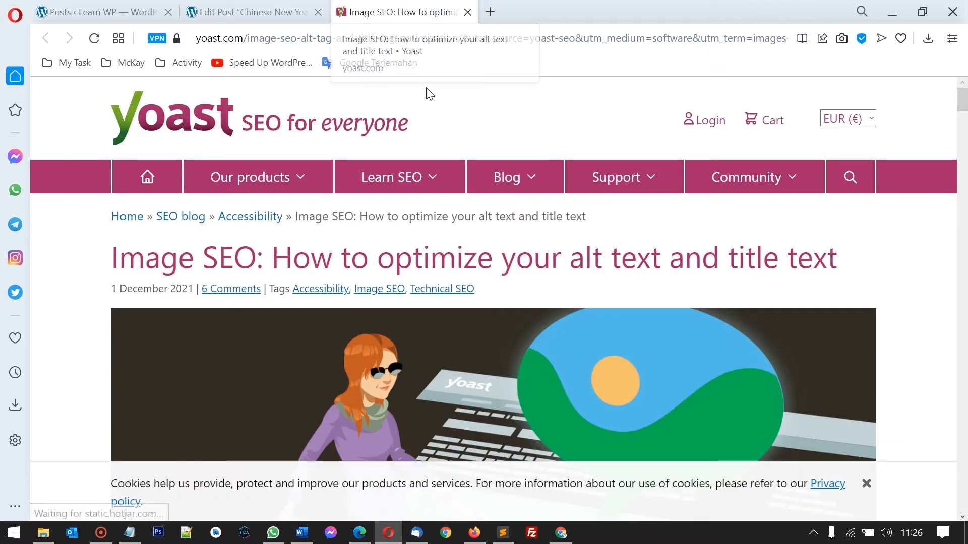
- Read the article's sections on alt and title attributes and on images without a purpose
mouse_move(392, 177)
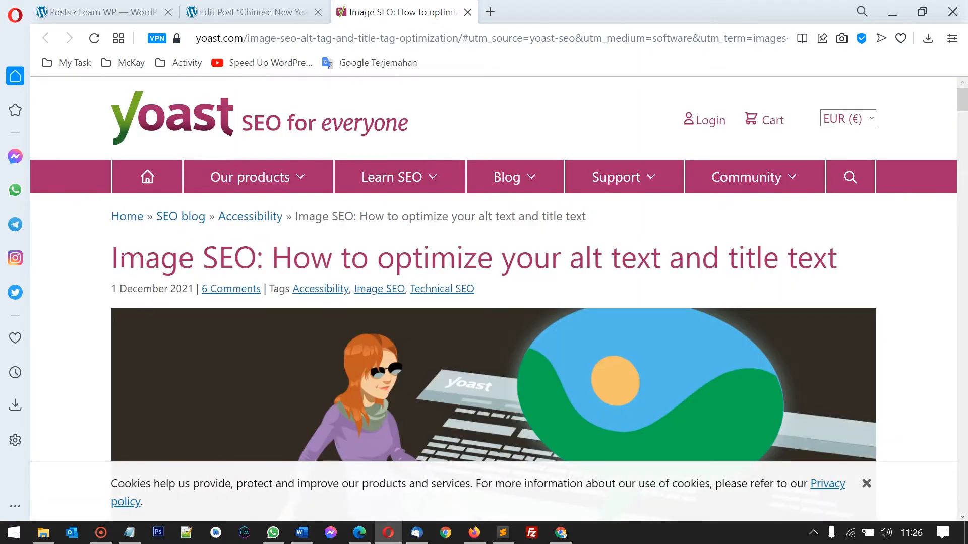
drag(123, 259, 856, 264)
click(733, 317)
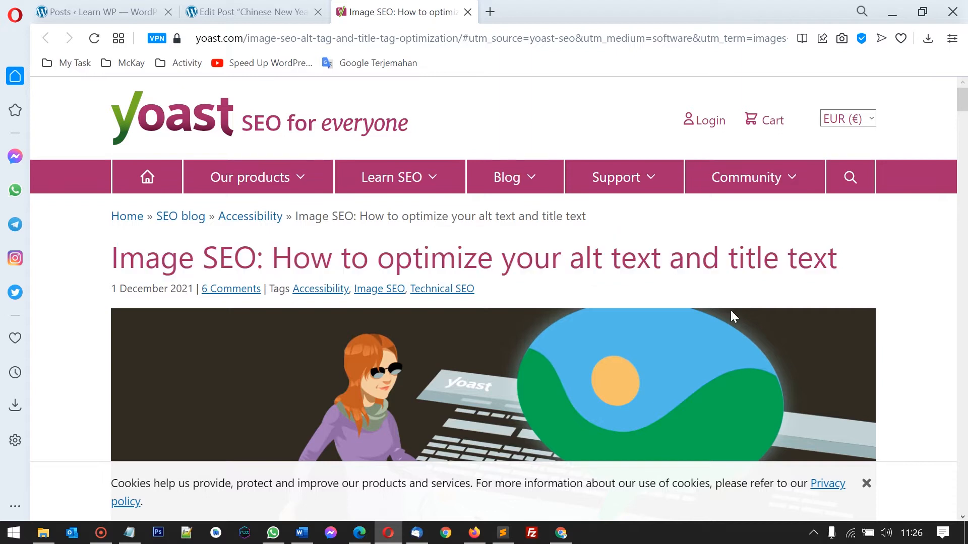
scroll(535, 322, down, 15)
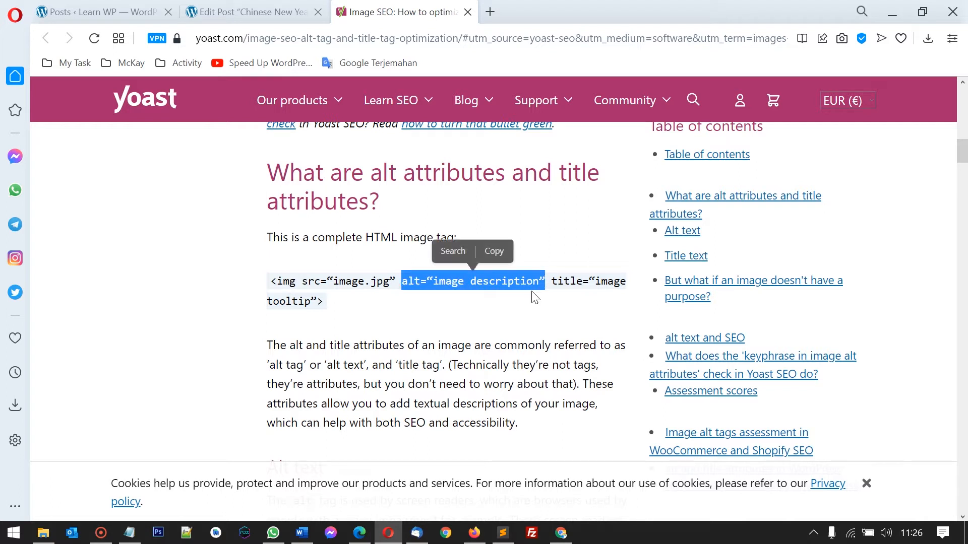
scroll(553, 281, down, 5)
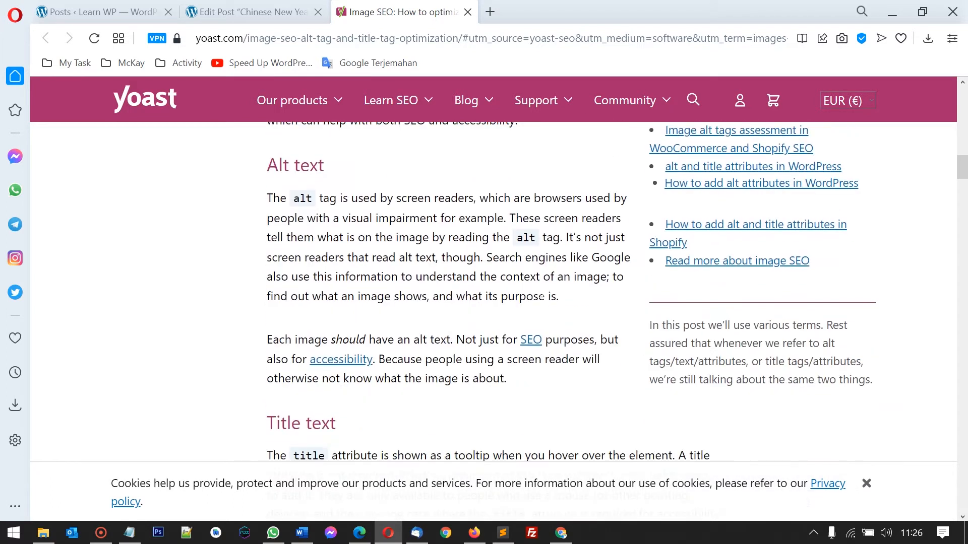
click(338, 199)
scroll(431, 260, down, 5)
scroll(433, 262, down, 1)
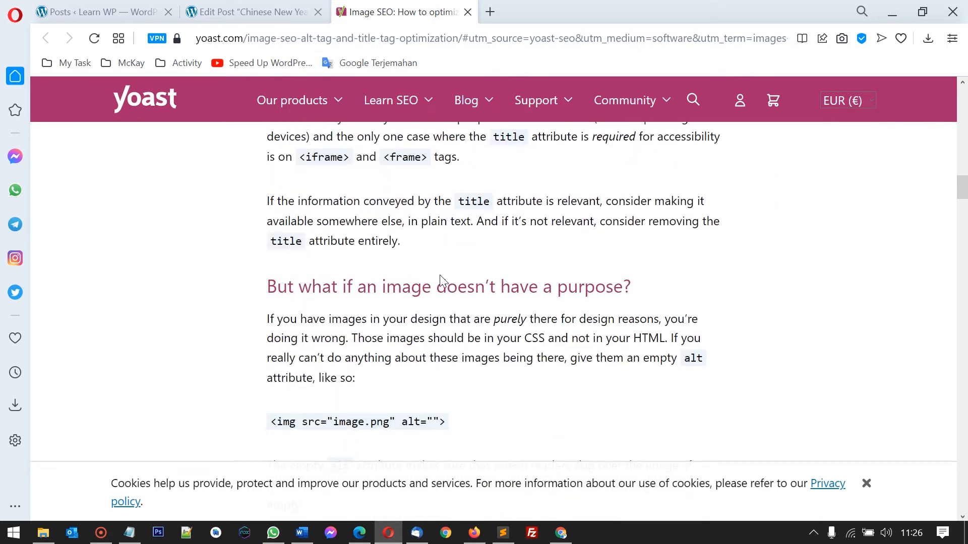
scroll(434, 323, down, 2)
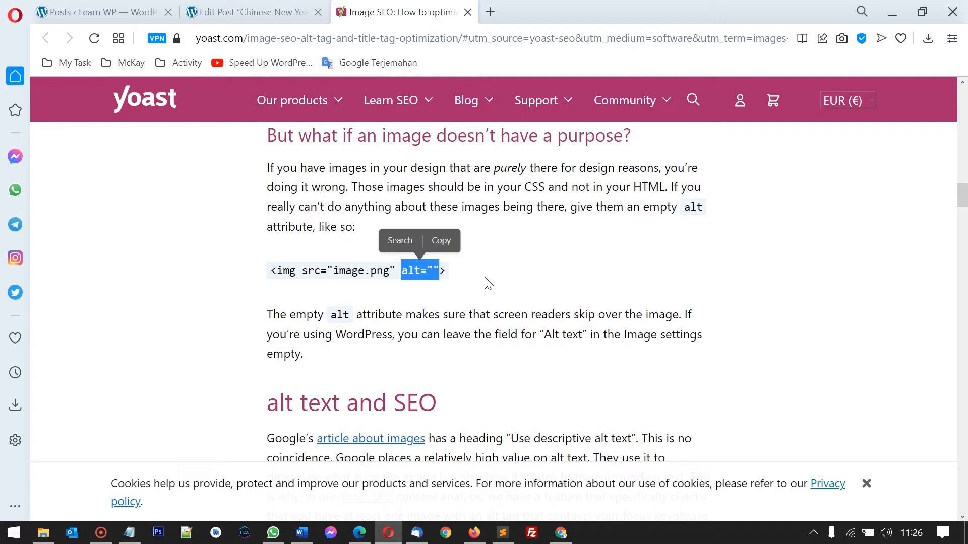
- Read how the Yoast keyphrase check assesses image alt text and how to add alt attributes in WordPress
scroll(479, 289, down, 3)
scroll(454, 308, down, 5)
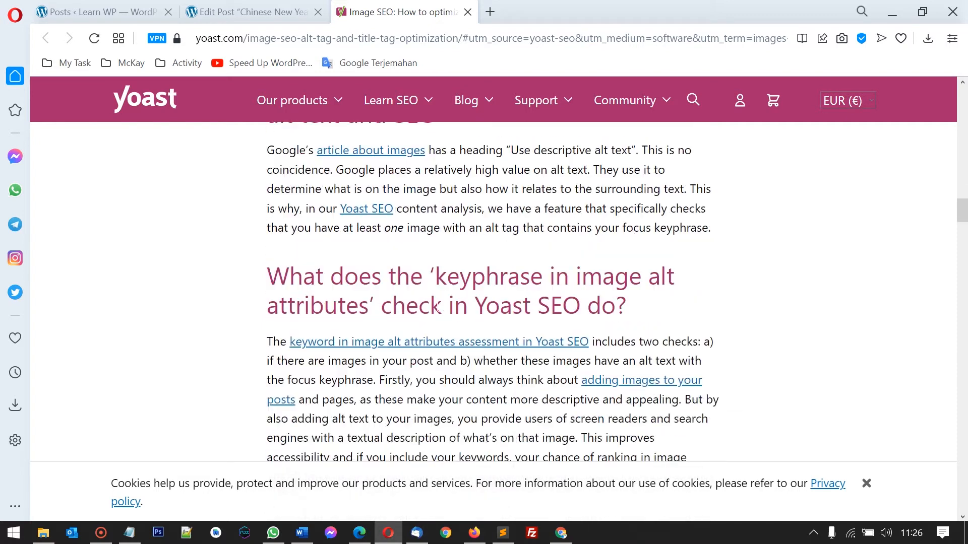
scroll(436, 321, down, 1)
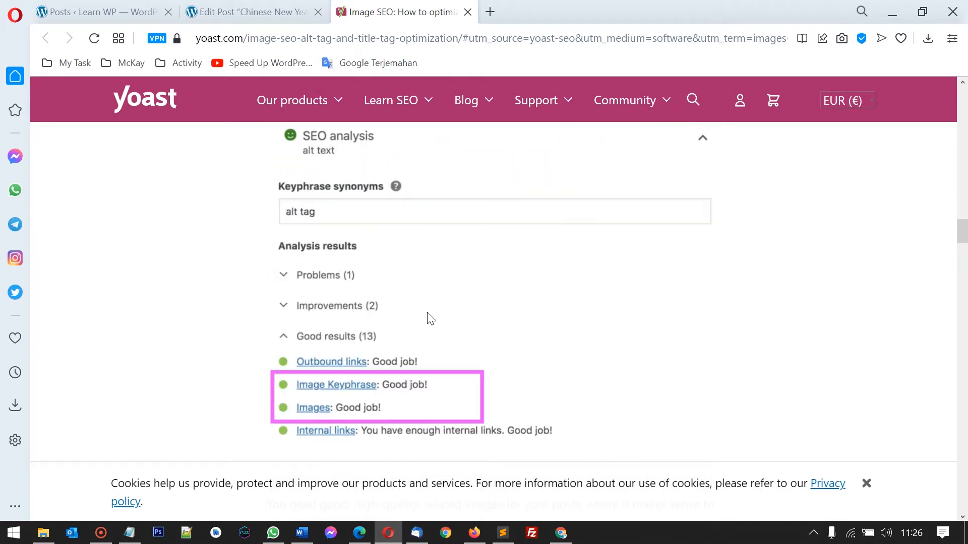
scroll(290, 226, down, 2)
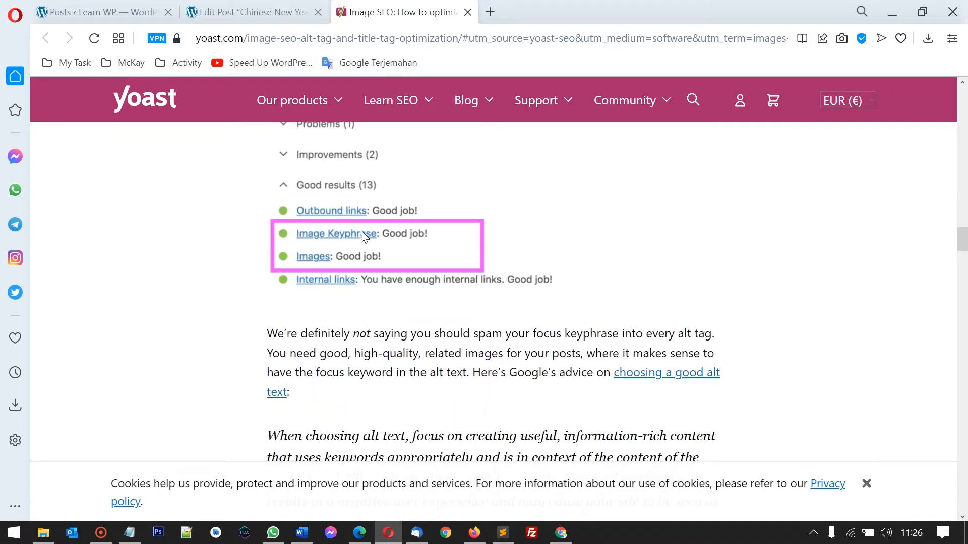
scroll(460, 257, down, 10)
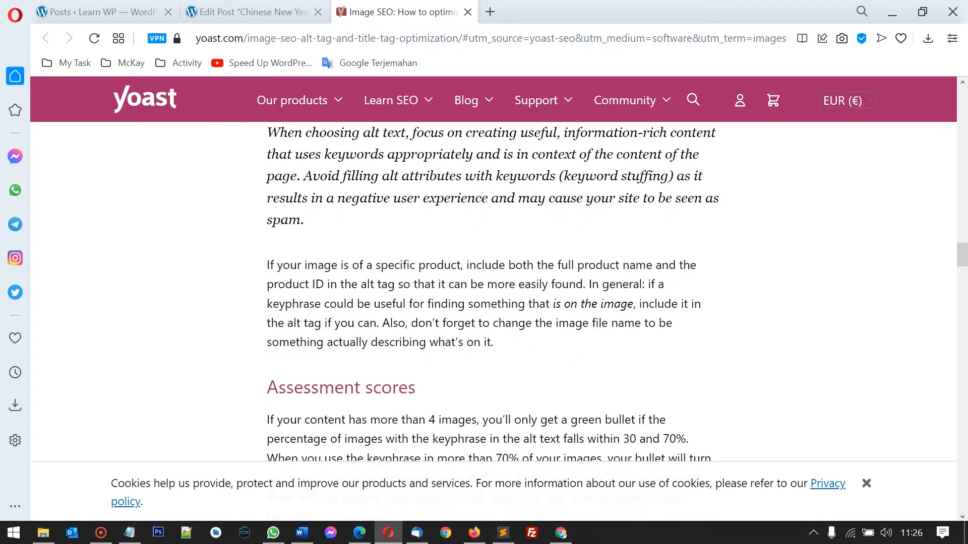
scroll(445, 288, down, 11)
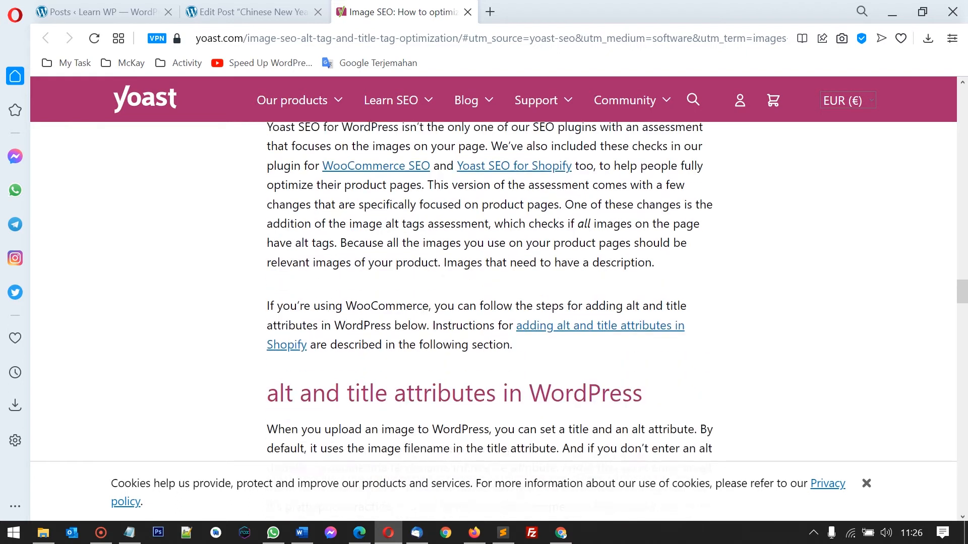
scroll(445, 288, down, 5)
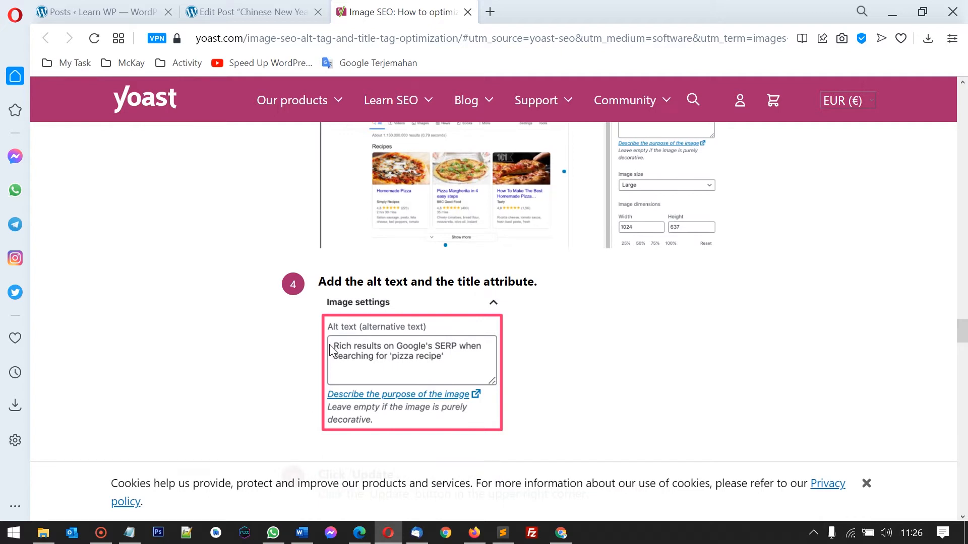
scroll(457, 358, down, 6)
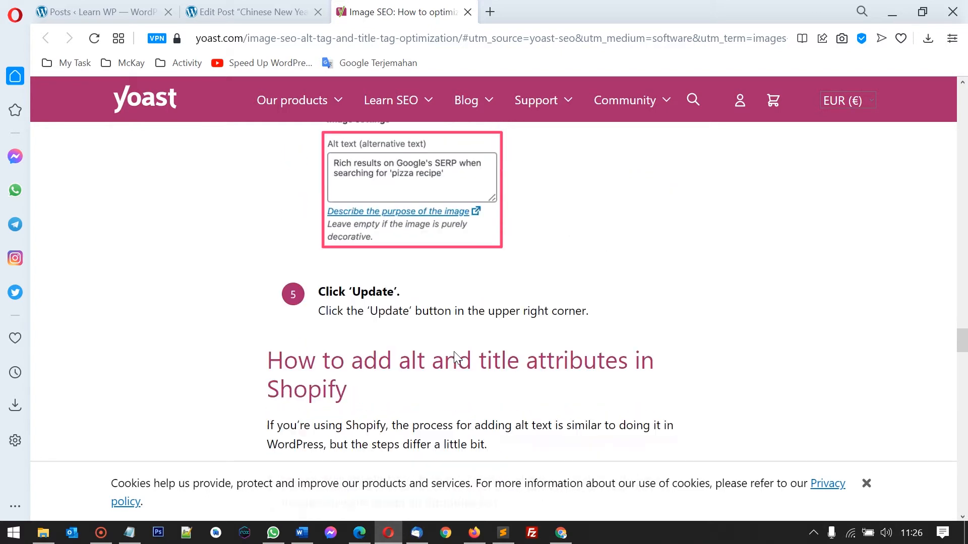
scroll(457, 358, down, 6)
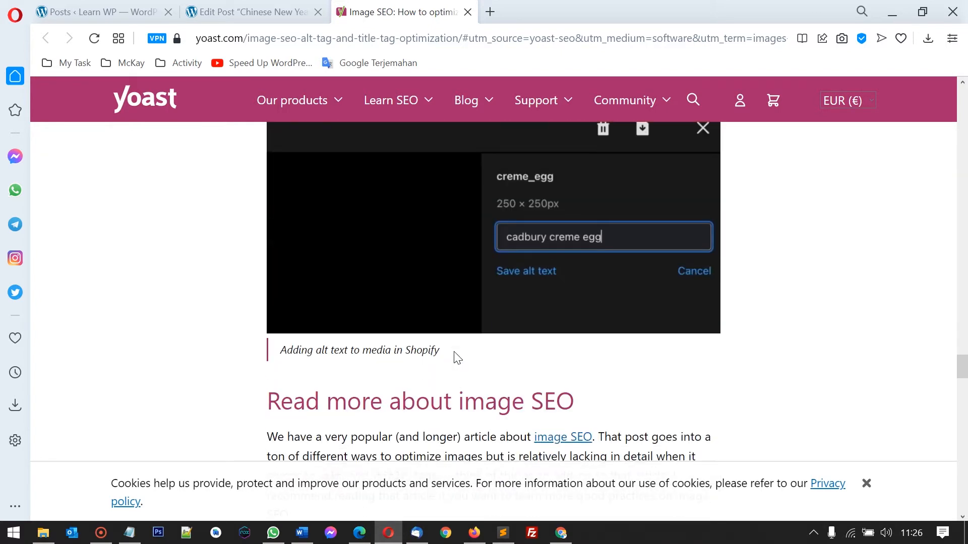
scroll(457, 357, down, 9)
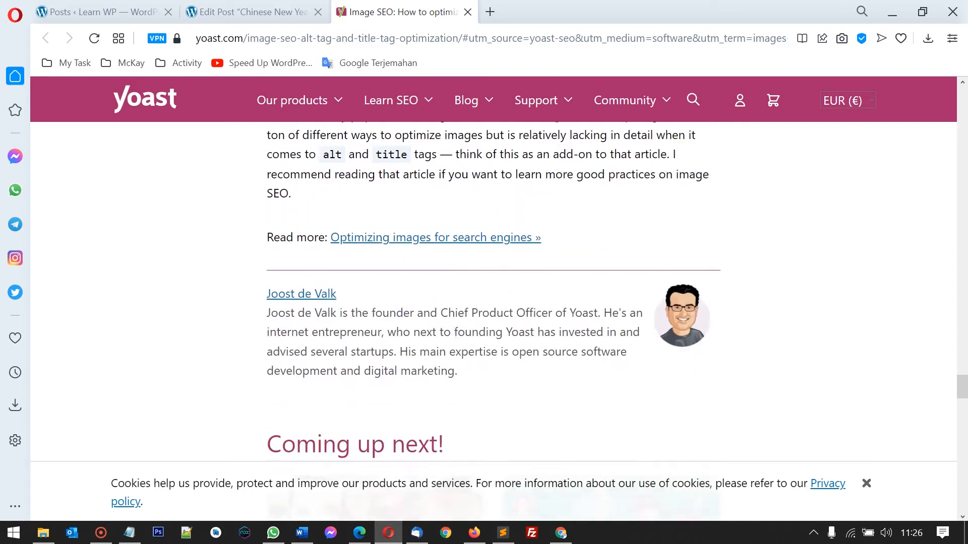
scroll(455, 359, down, 10)
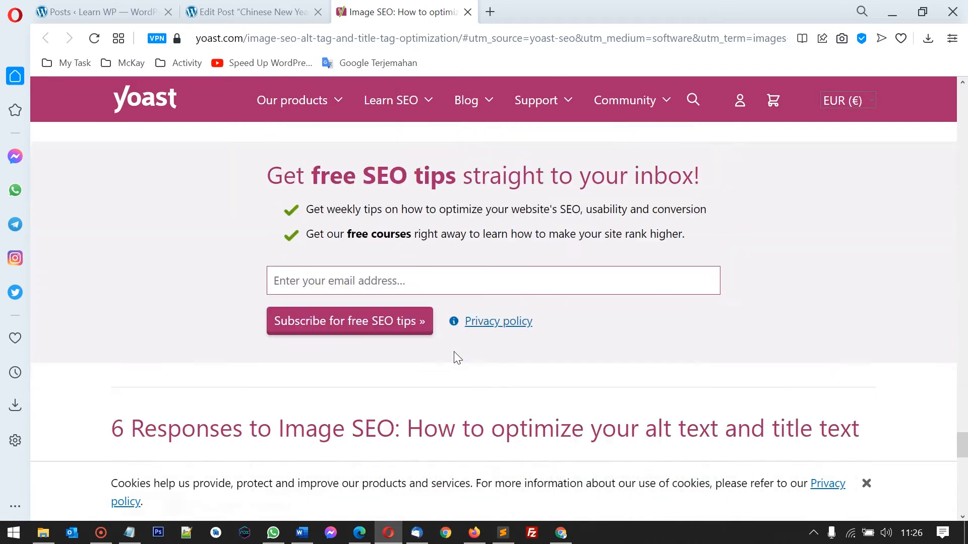
scroll(455, 358, down, 3)
scroll(455, 358, up, 18)
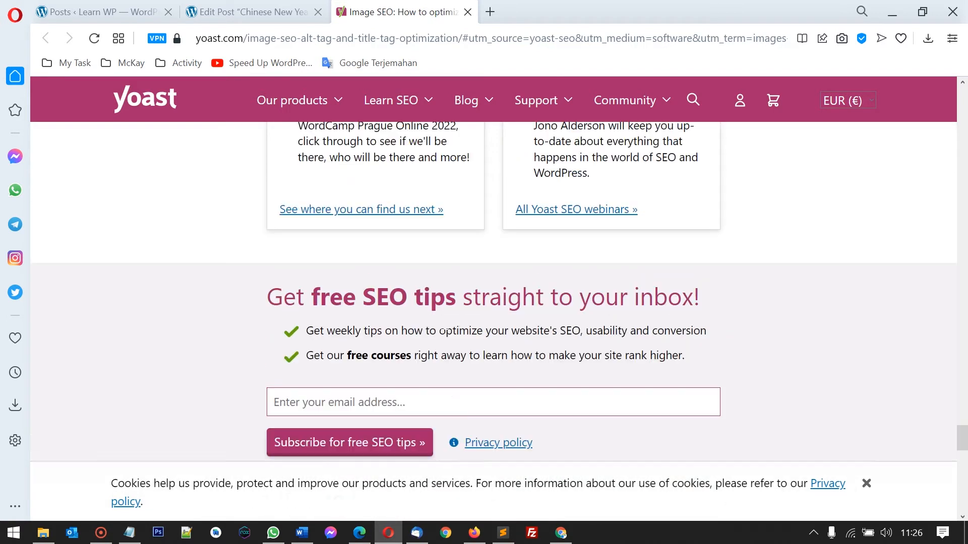
- Return to the post editor tab and reread the Image Keyphrase improvement in the analysis results
click(243, 11)
click(520, 333)
drag(158, 231, 431, 232)
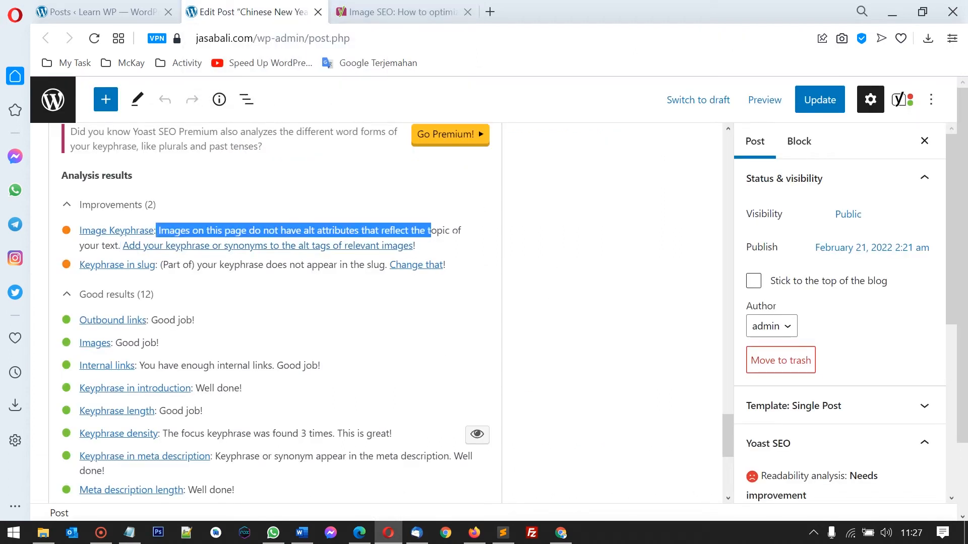
click(81, 246)
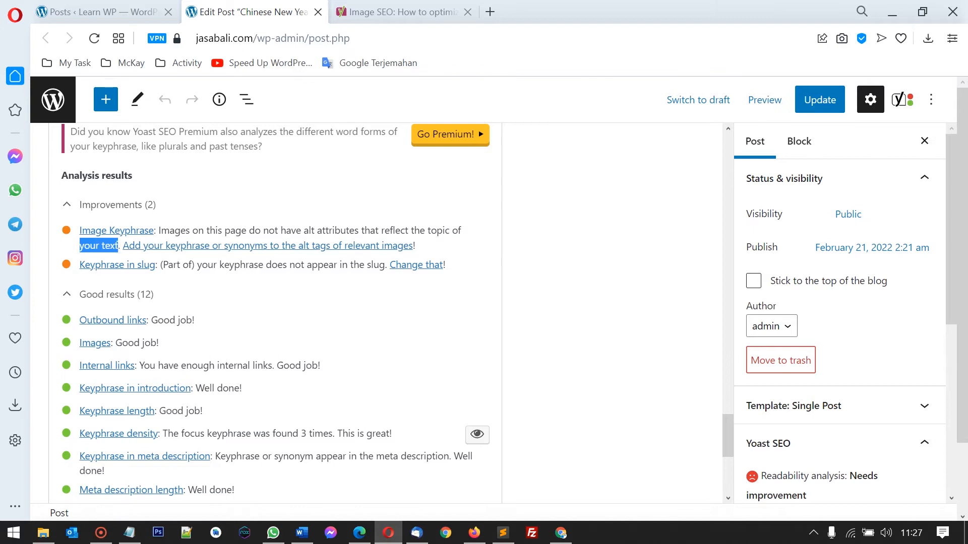
click(618, 274)
- Copy the focus keyphrase "Chinese New Year 2022 Greetings" from the post's Yoast SEO settings
scroll(630, 352, up, 8)
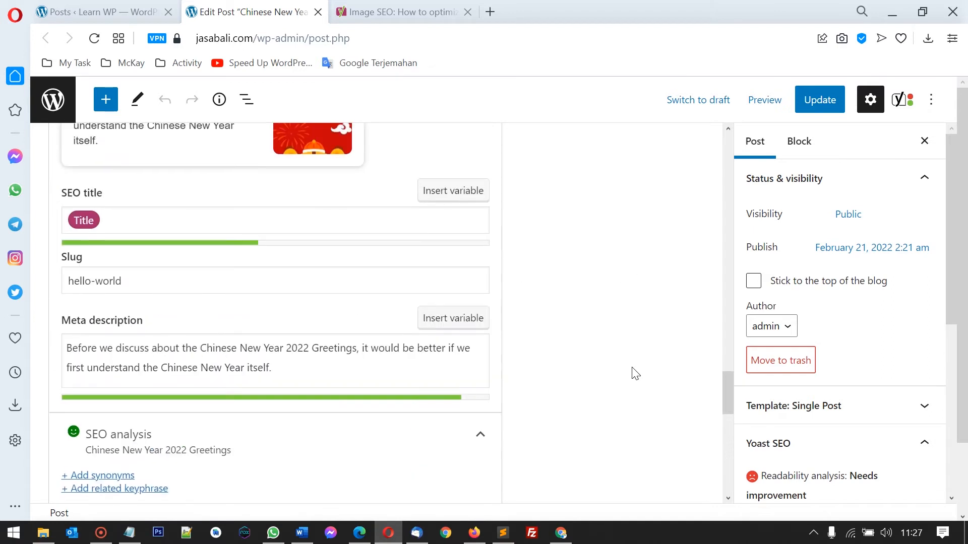
scroll(635, 373, up, 15)
scroll(638, 377, down, 15)
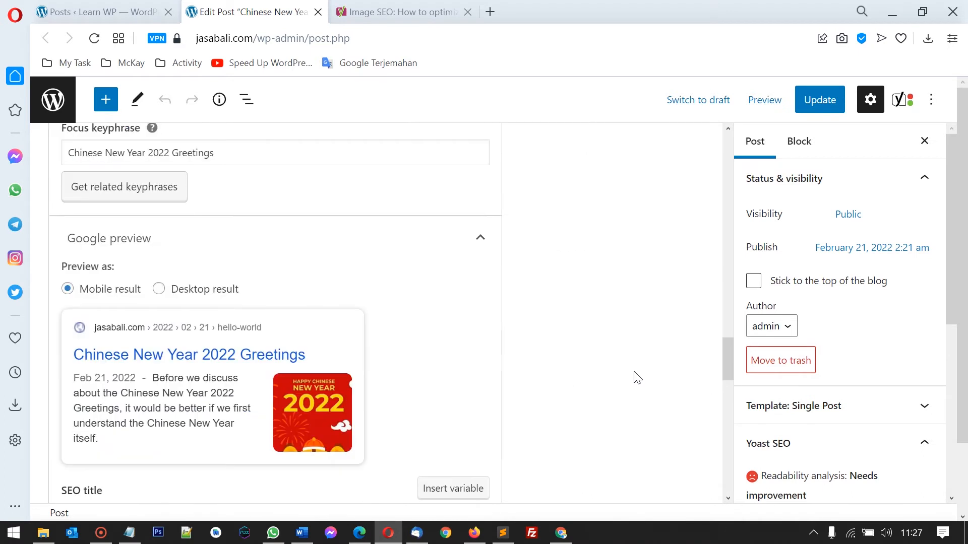
scroll(501, 346, up, 3)
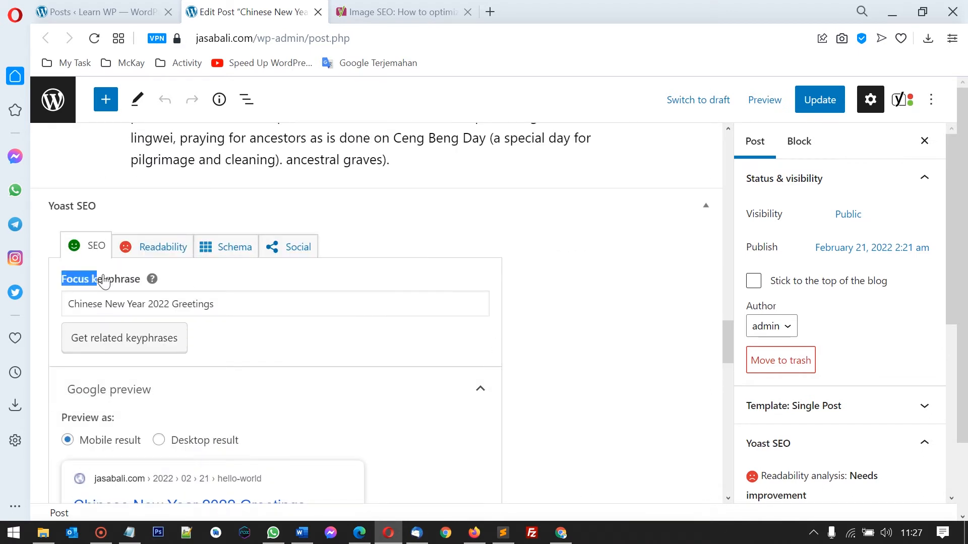
drag(213, 304, 118, 304)
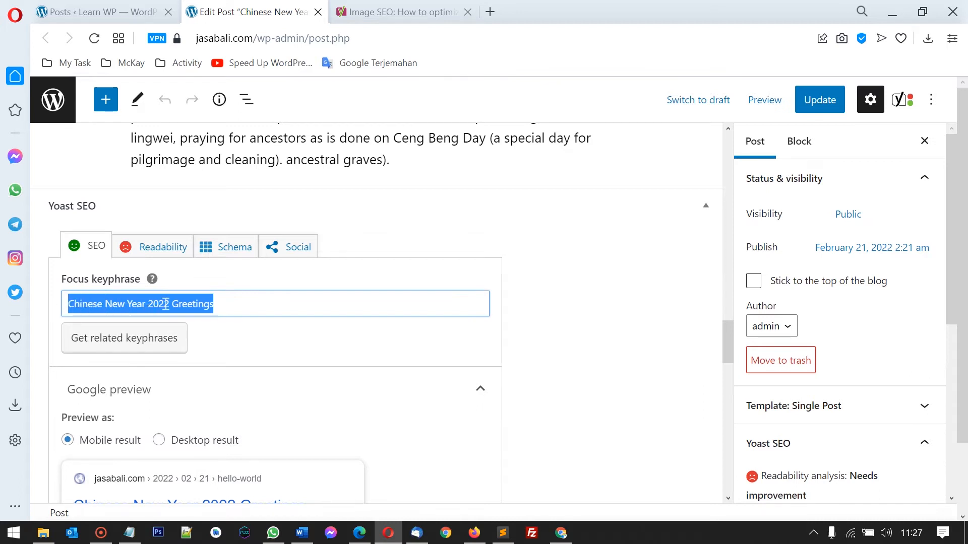
right_click(190, 304)
click(216, 272)
click(296, 284)
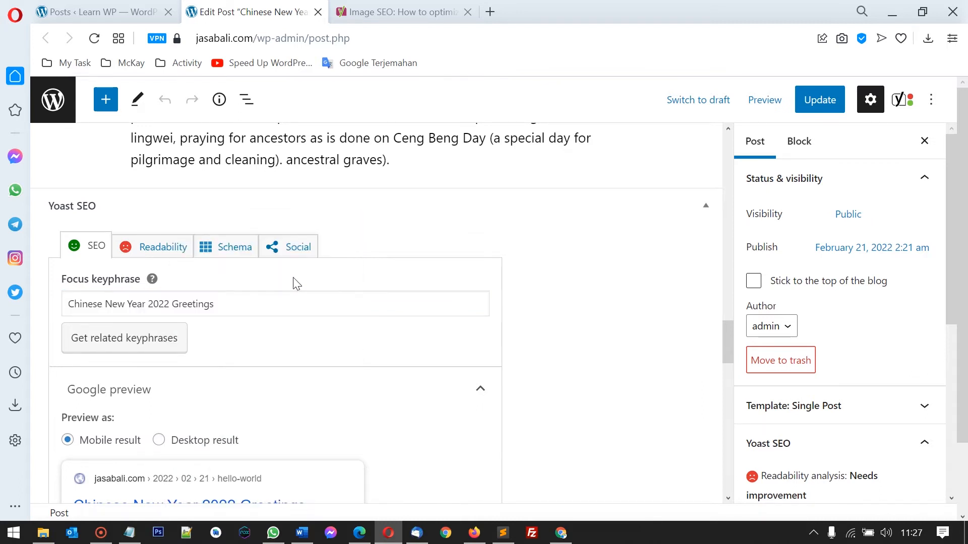
- Transform the Chinese New Year banner image block below the post title into a Gallery block
scroll(542, 325, up, 15)
scroll(368, 336, up, 10)
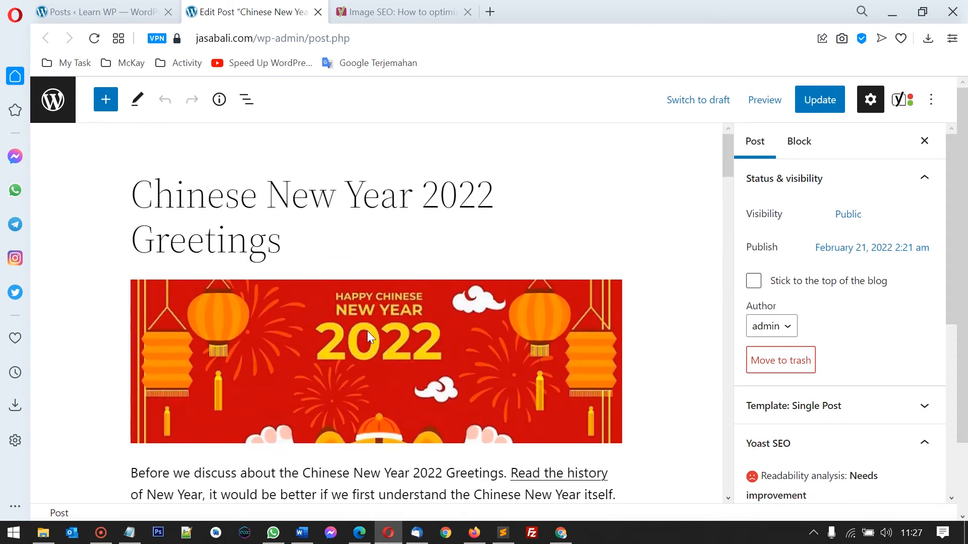
click(366, 335)
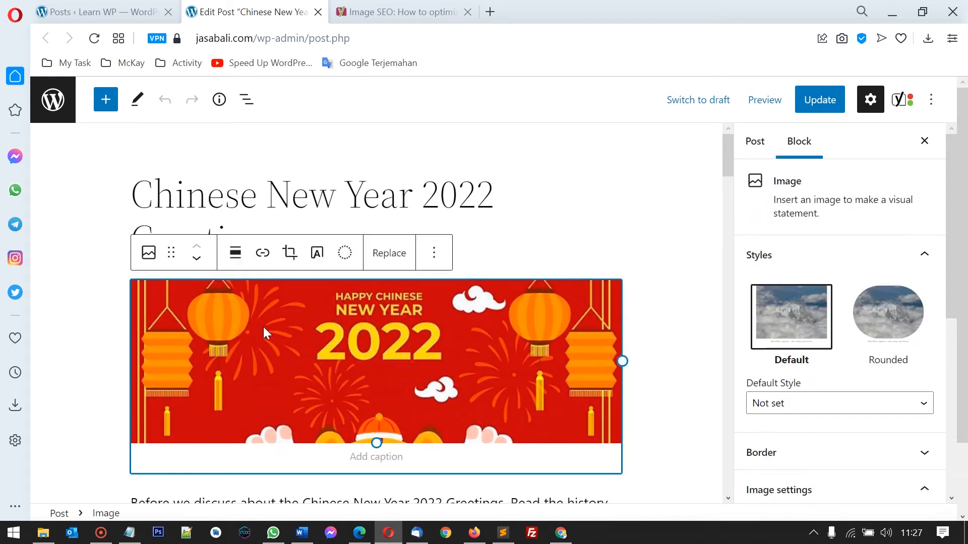
click(149, 253)
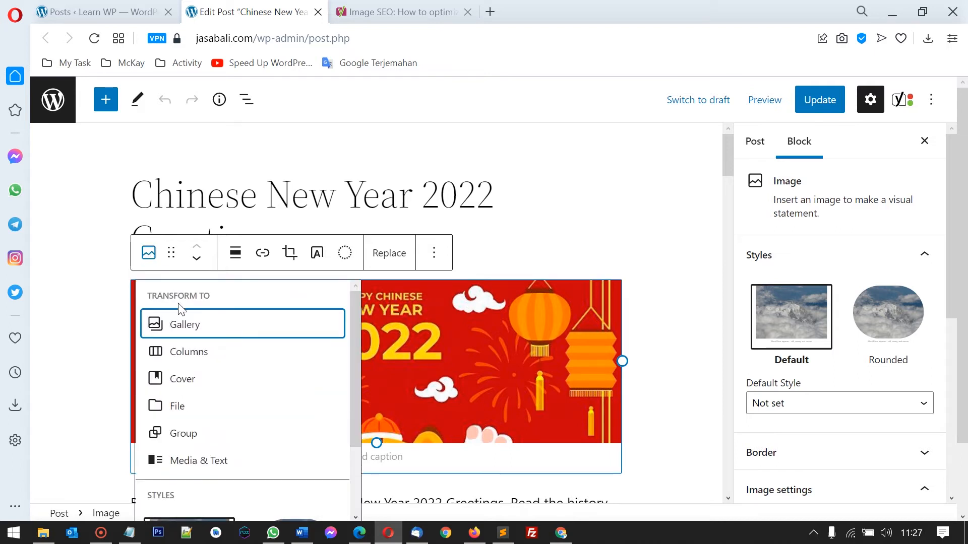
click(183, 324)
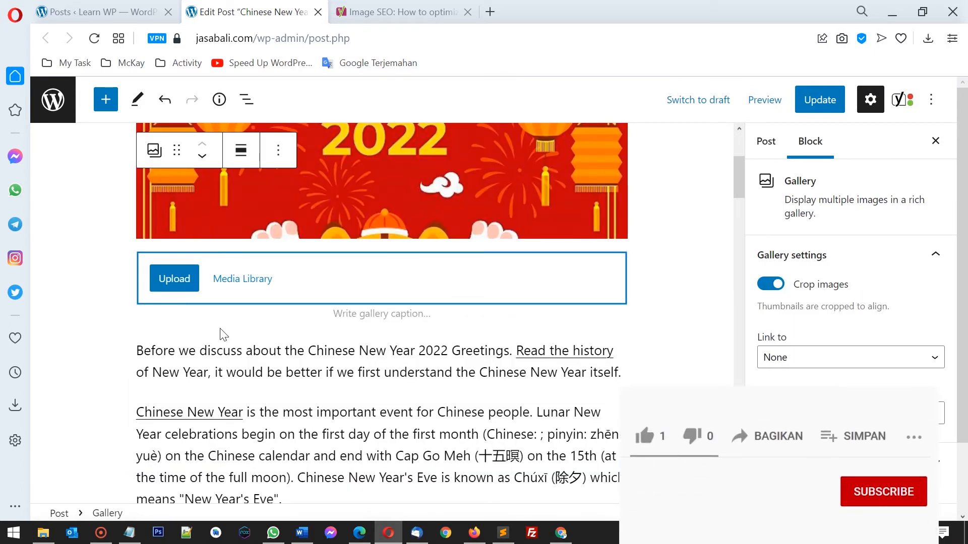
- Set the alt text of the banner image inside the gallery to "Chinese New Year 2022 Greetings" and update the post
scroll(225, 335, up, 3)
scroll(327, 262, down, 2)
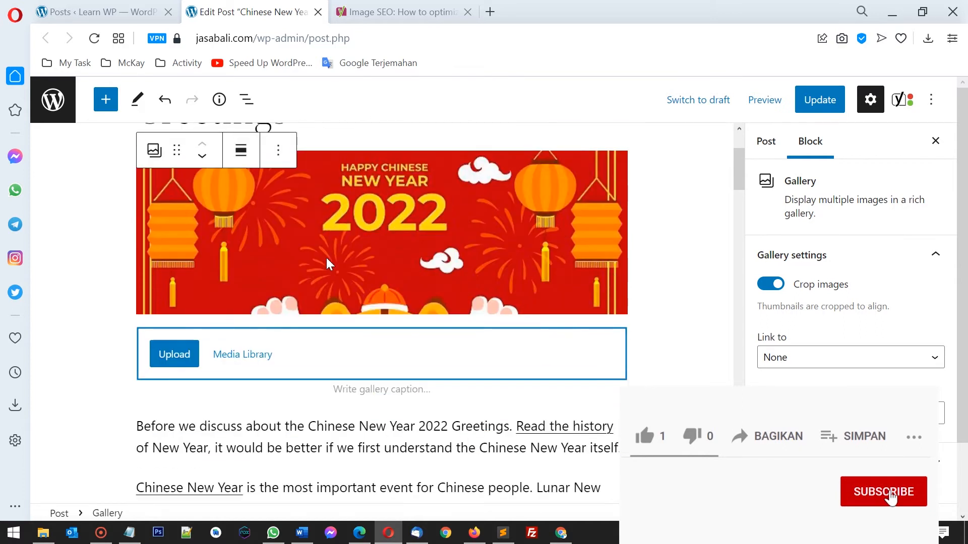
scroll(486, 303, up, 2)
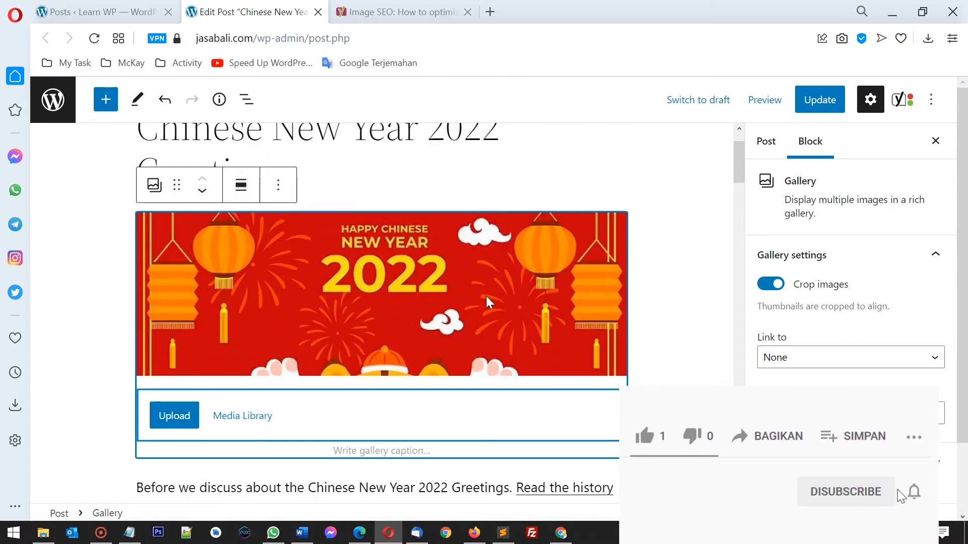
click(403, 323)
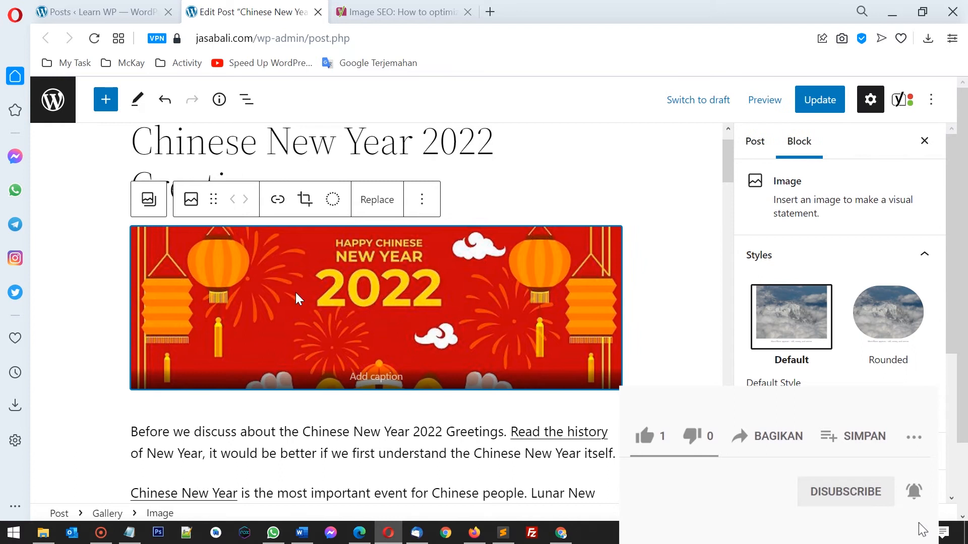
scroll(797, 319, down, 5)
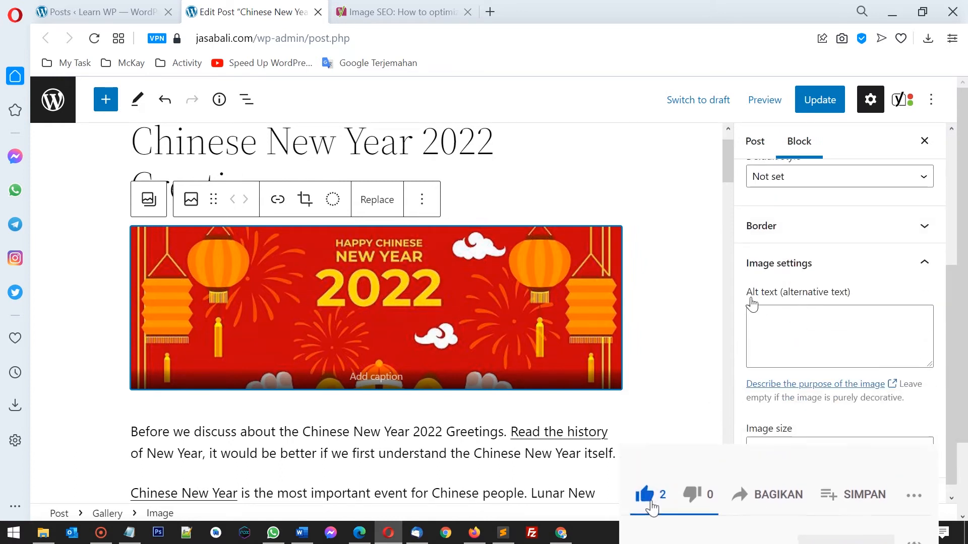
drag(746, 292, 808, 297)
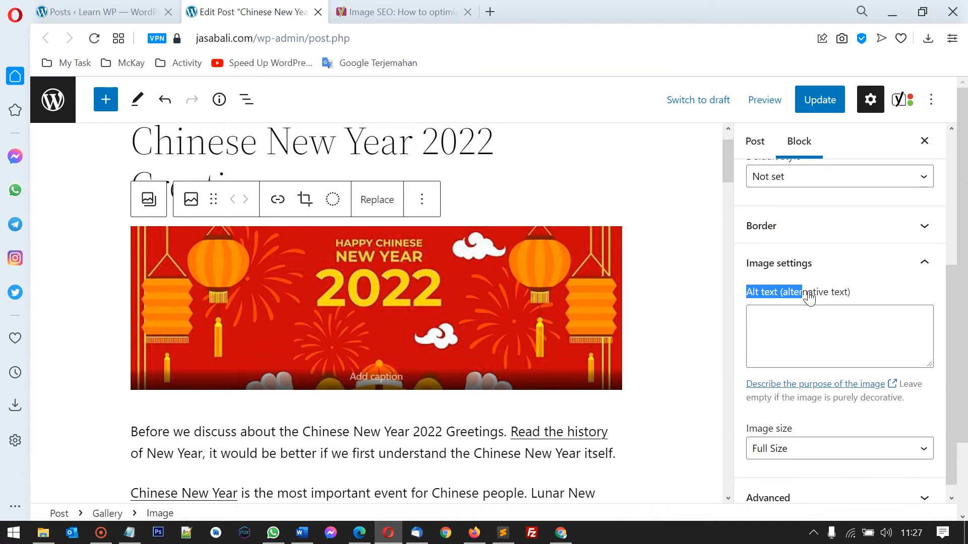
click(859, 292)
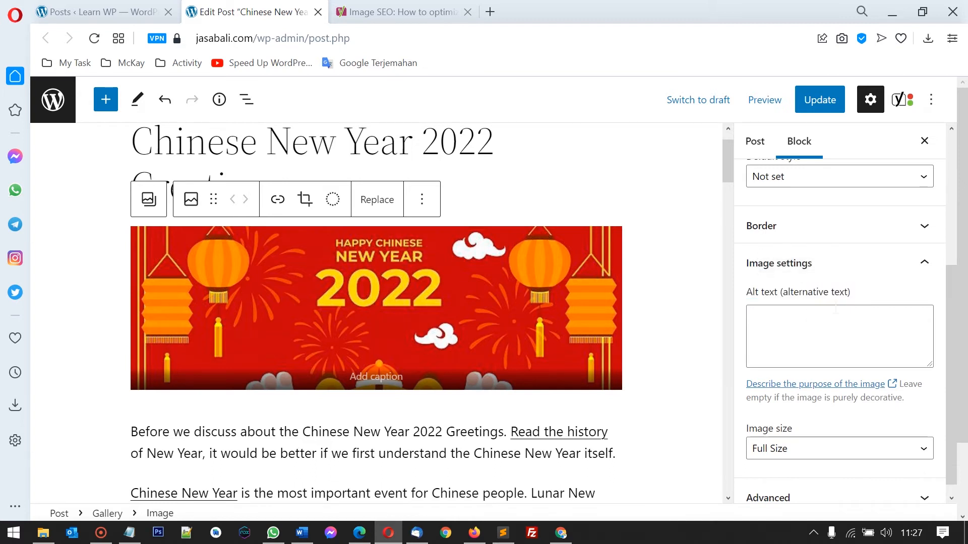
right_click(770, 327)
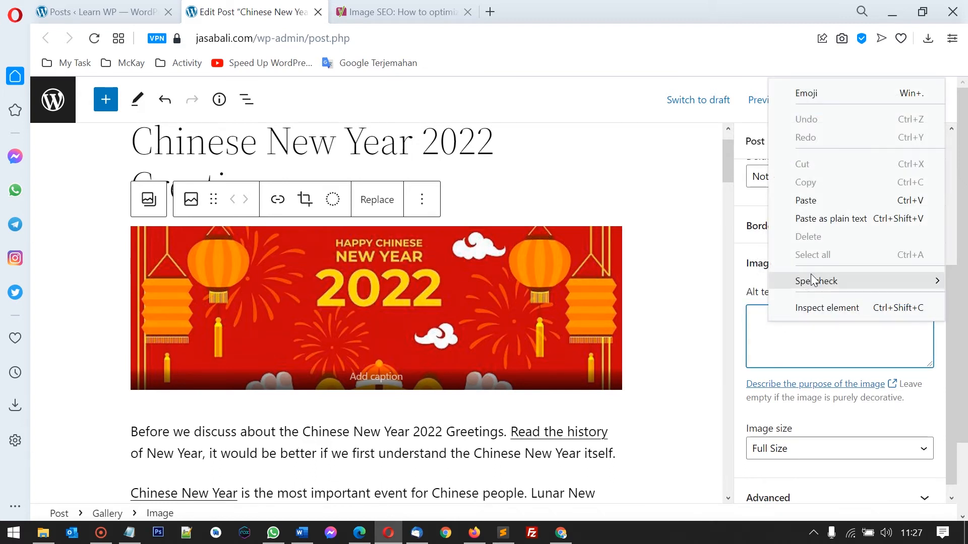
click(822, 223)
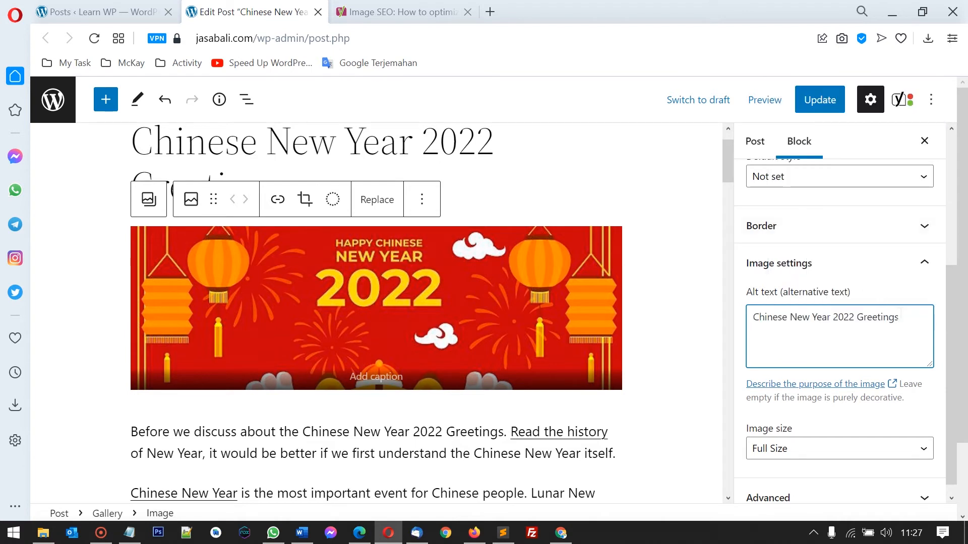
drag(744, 319, 699, 319)
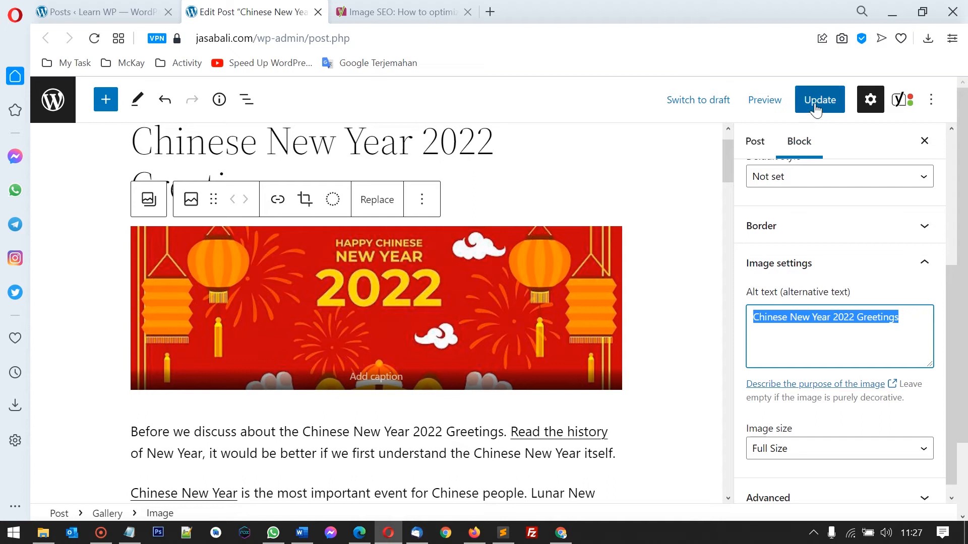
click(814, 108)
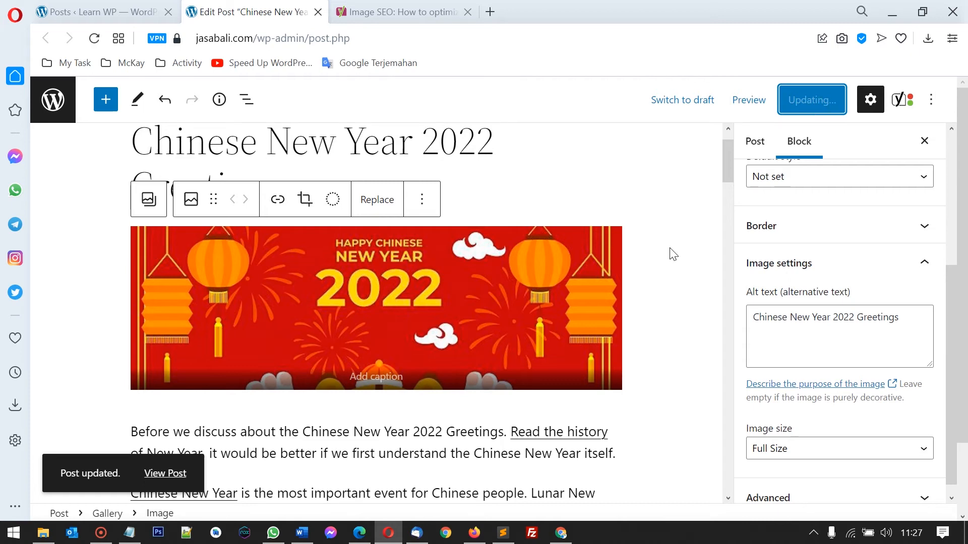
- Review the Yoast SEO analysis results for the post, checking the Image Keyphrase assessment
scroll(700, 218, down, 18)
scroll(616, 306, down, 15)
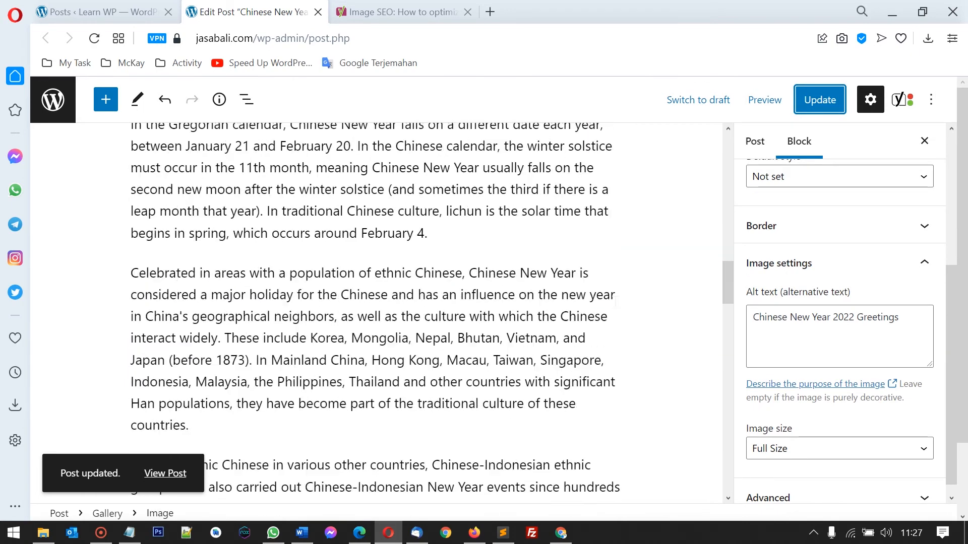
scroll(619, 308, down, 8)
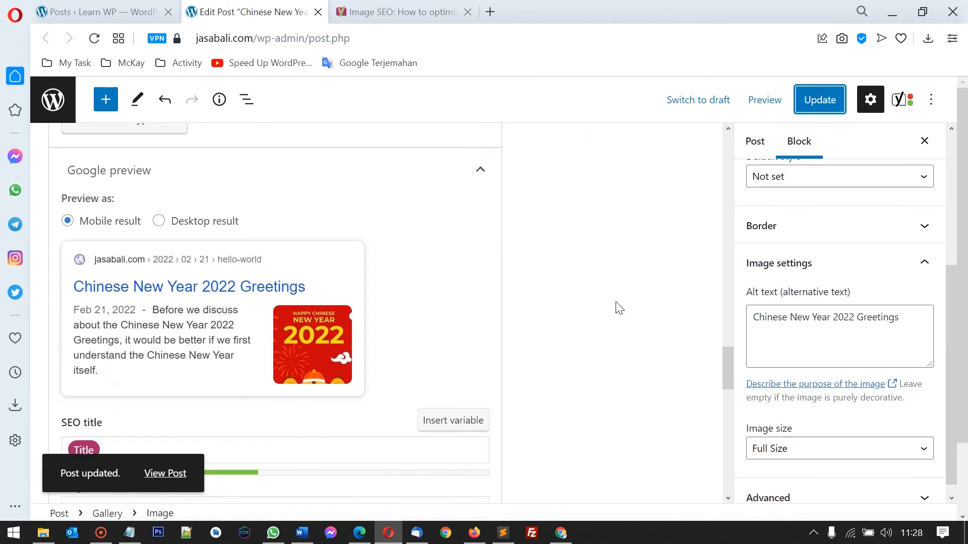
scroll(618, 308, down, 5)
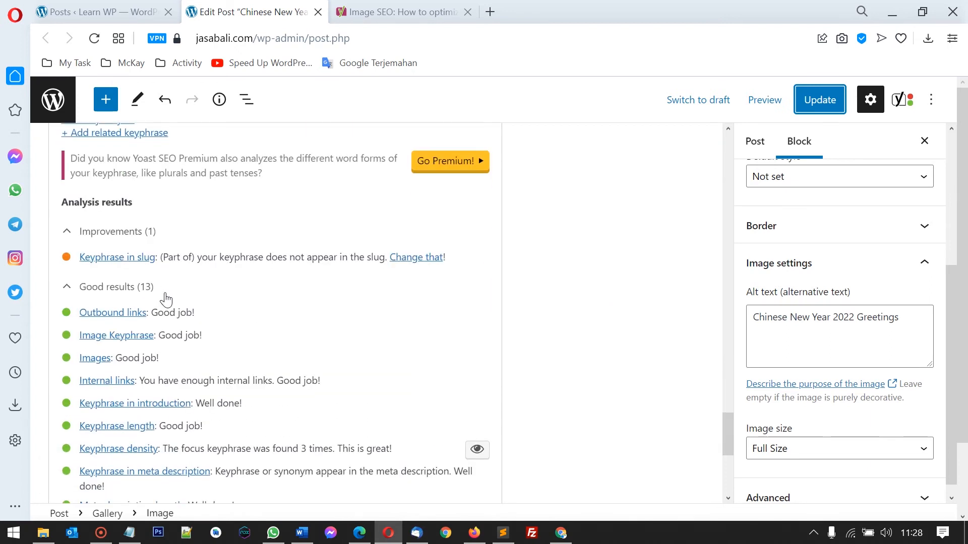
scroll(165, 299, down, 5)
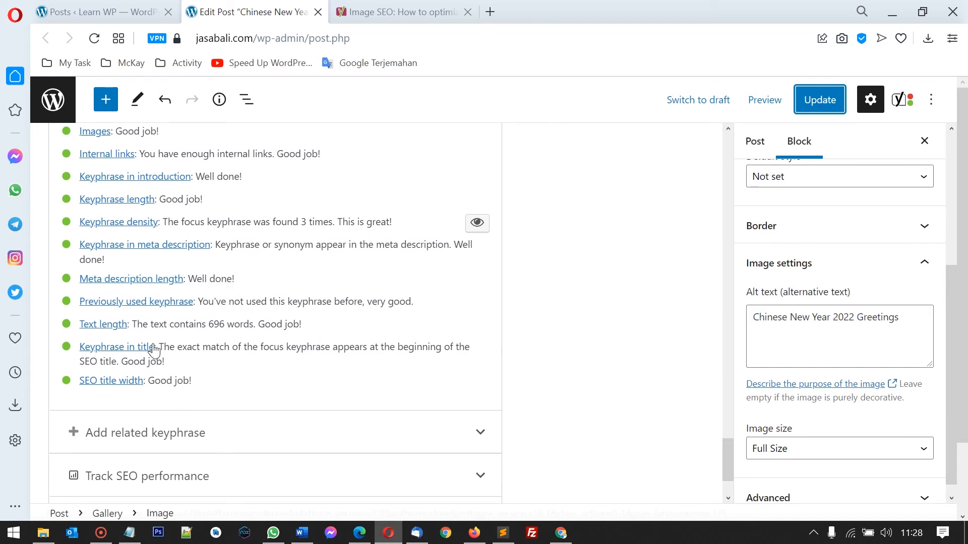
scroll(155, 352, up, 2)
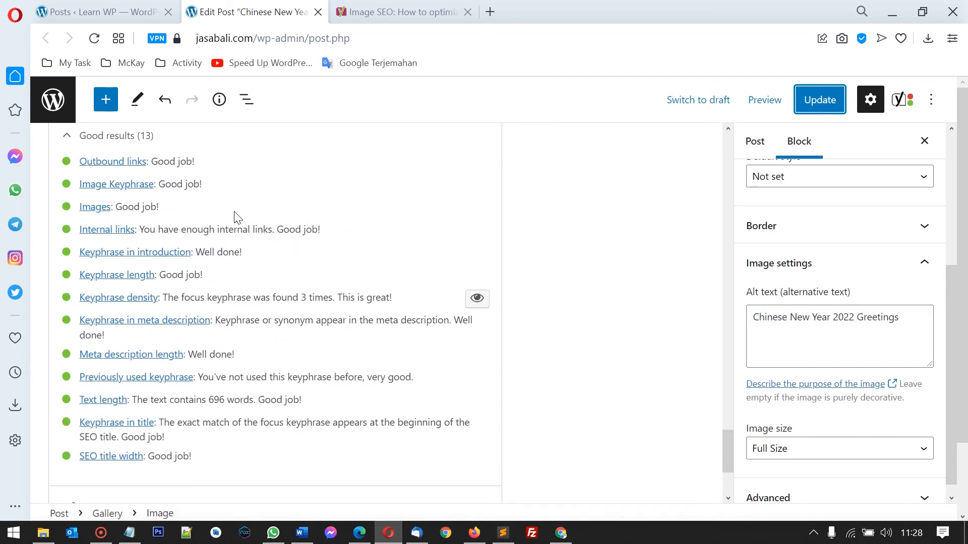
drag(128, 207, 81, 206)
drag(182, 184, 80, 184)
scroll(276, 240, up, 6)
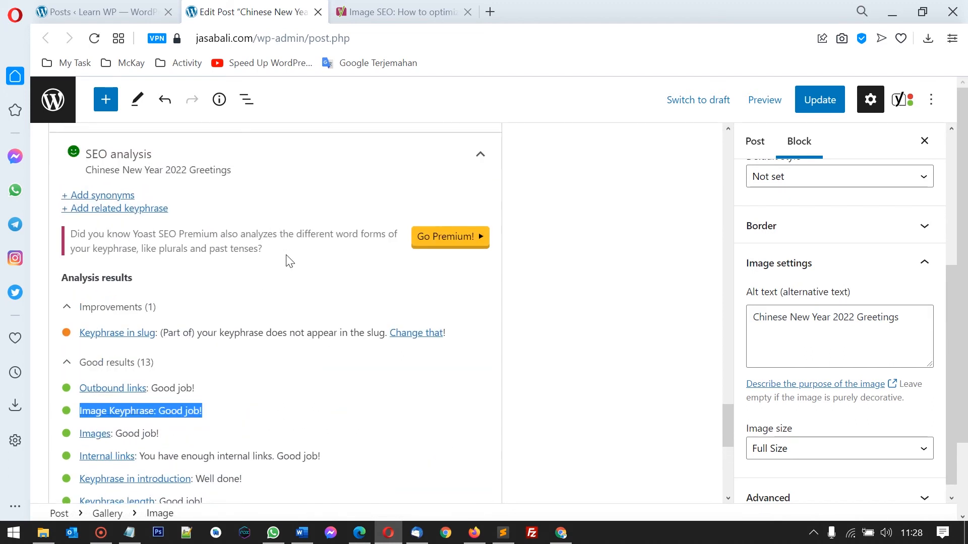
scroll(620, 353, up, 7)
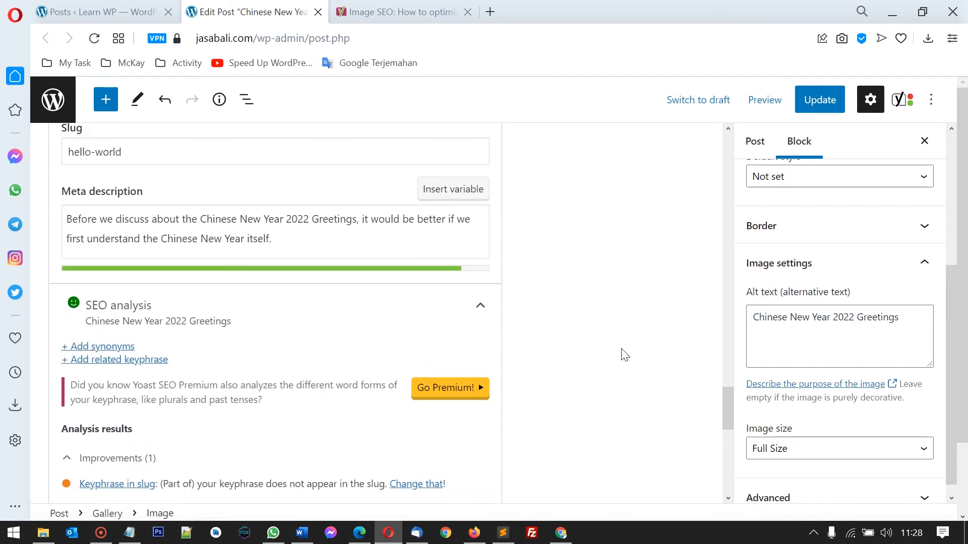
scroll(625, 359, up, 2)
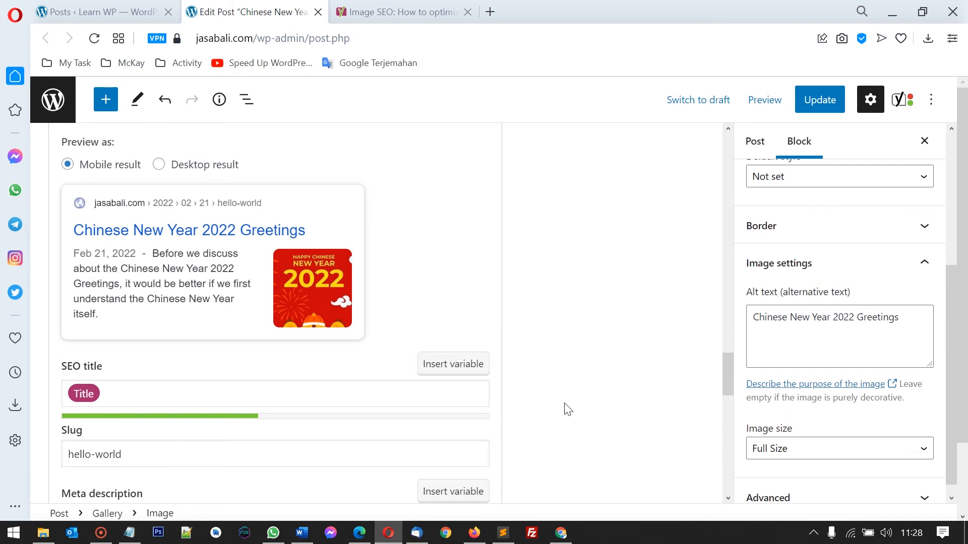
- Update the post again and open the published post in a new browser tab
scroll(568, 406, up, 4)
scroll(568, 404, down, 5)
click(822, 101)
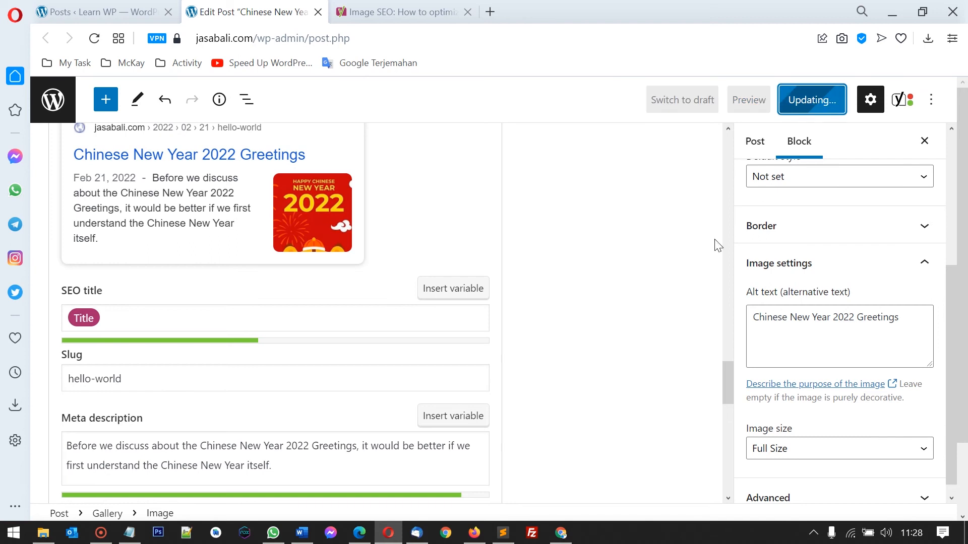
scroll(583, 348, down, 14)
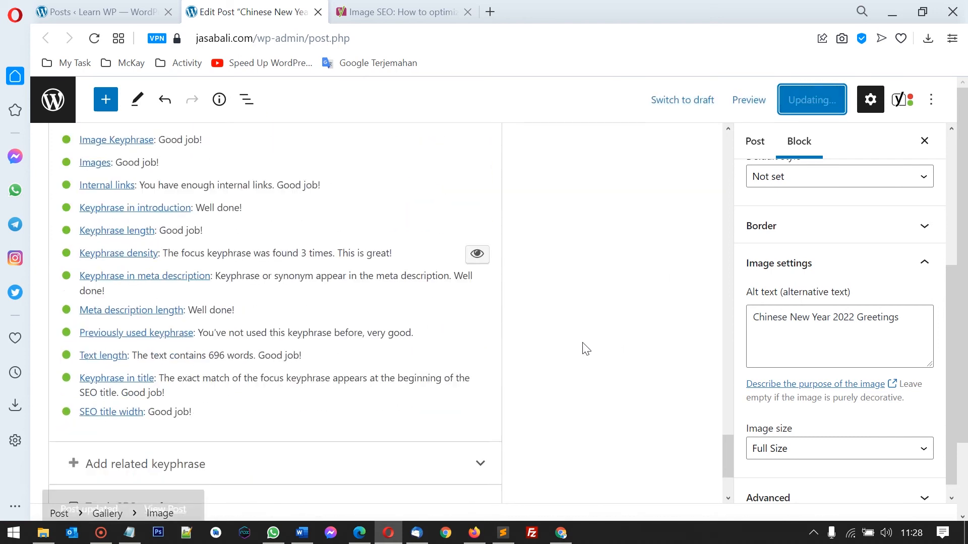
scroll(582, 347, down, 3)
right_click(174, 474)
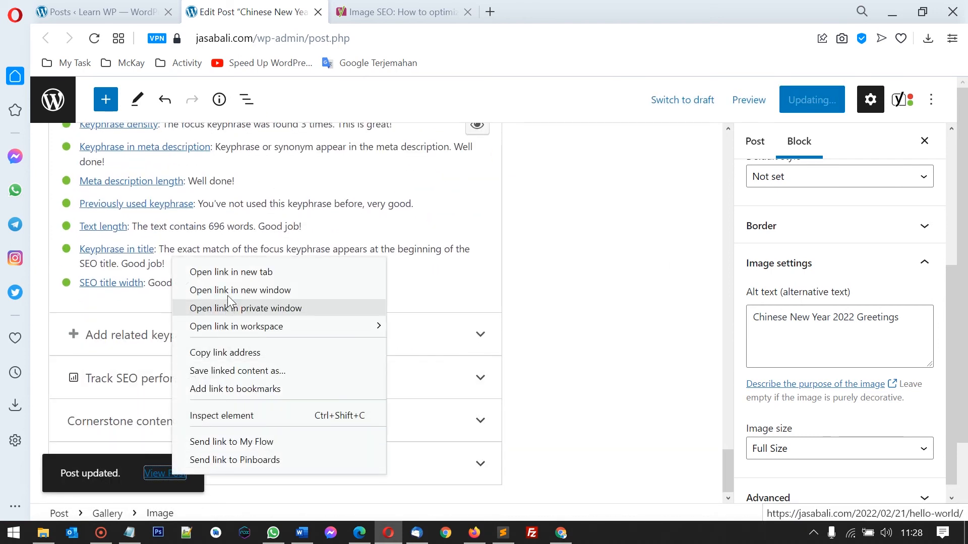
click(229, 272)
click(535, 7)
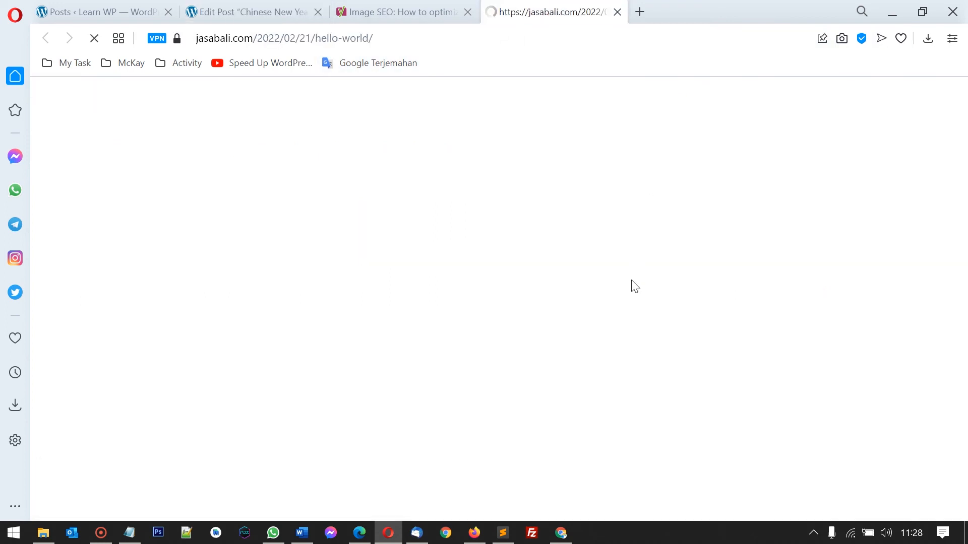
- Inspect the banner image's HTML on the published post and examine its alt attribute
scroll(598, 311, down, 6)
right_click(503, 229)
click(531, 366)
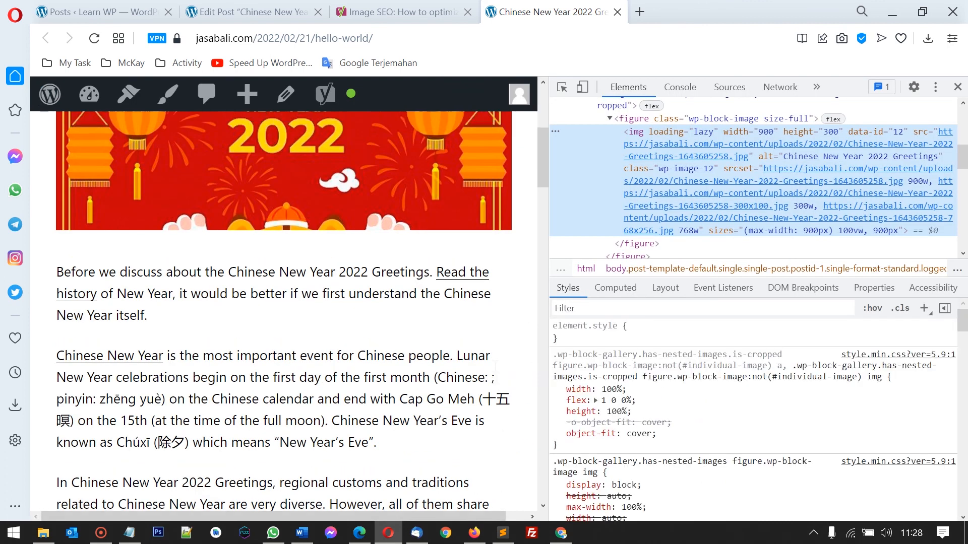
mouse_move(688, 207)
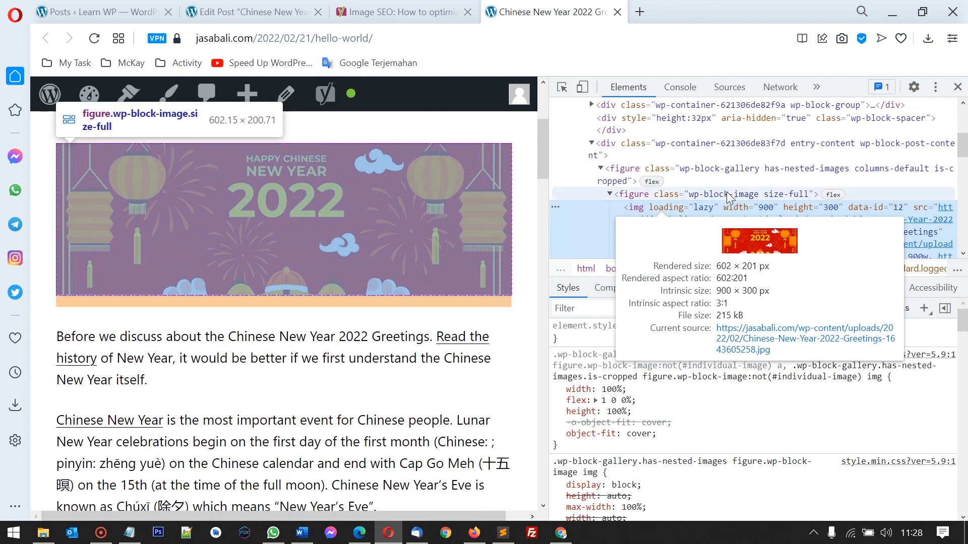
scroll(869, 144, down, 1)
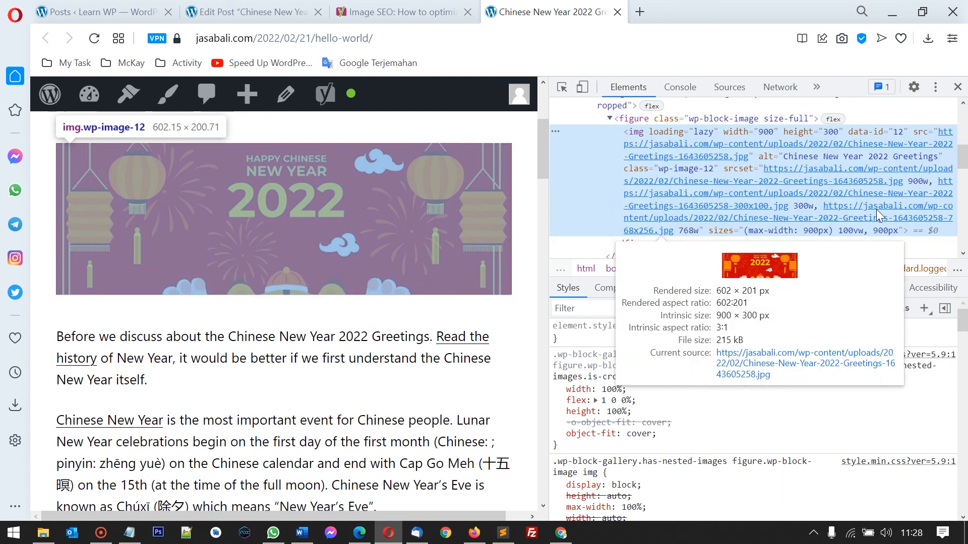
double_click(767, 157)
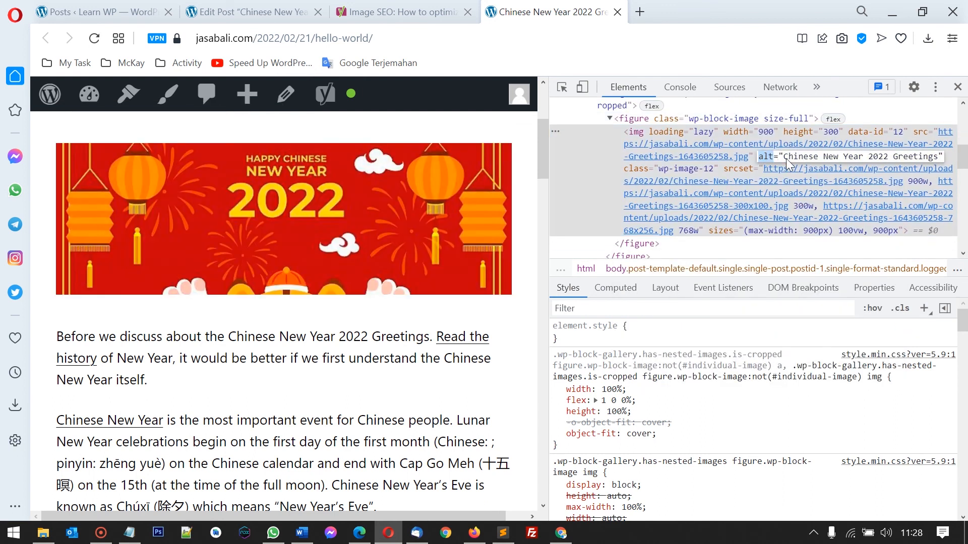